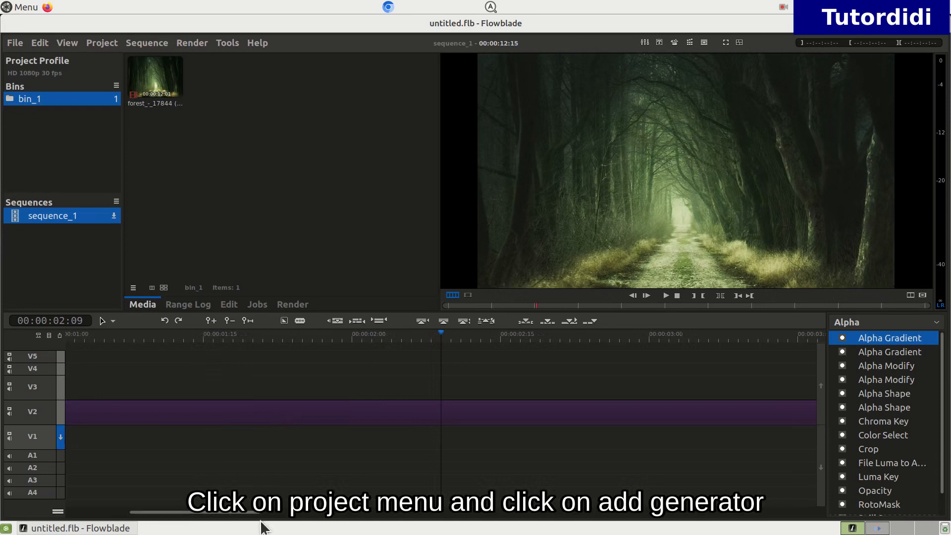
Place the playhead near the start of the forest clip and begin a new generator using the animated text type Typewriter.
{"action": "left_click_drag", "start_coordinate": [231, 513], "coordinate": [93, 522]}
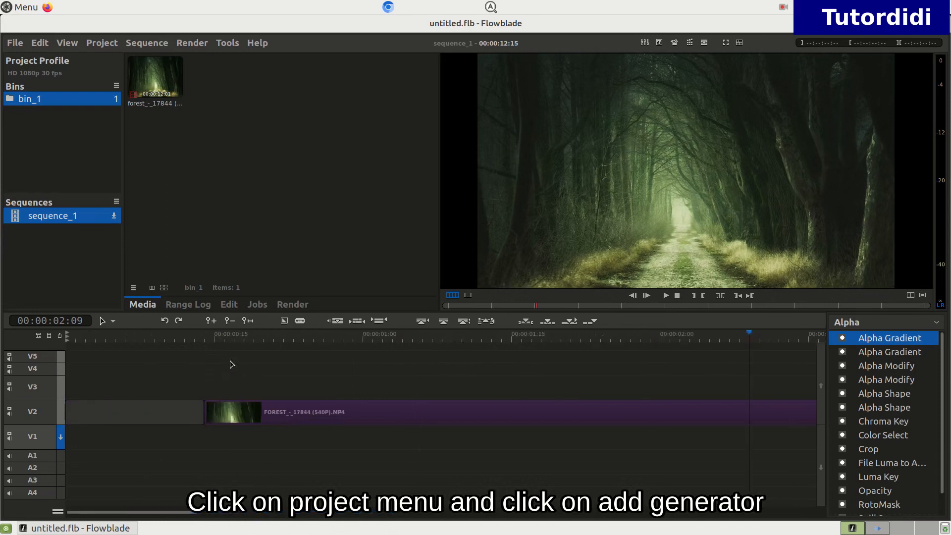
{"action": "left_click", "coordinate": [215, 341]}
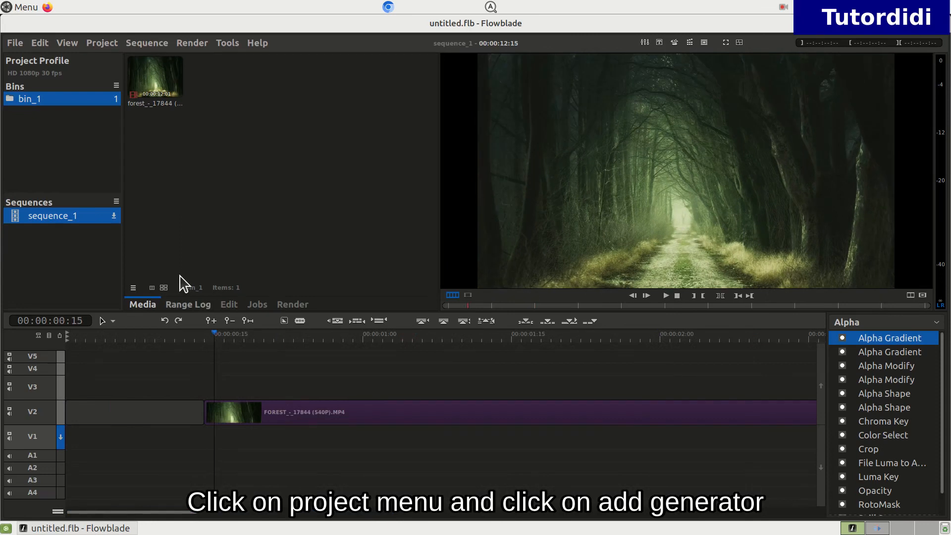
{"action": "left_click", "coordinate": [140, 45]}
{"action": "mouse_move", "coordinate": [105, 45]}
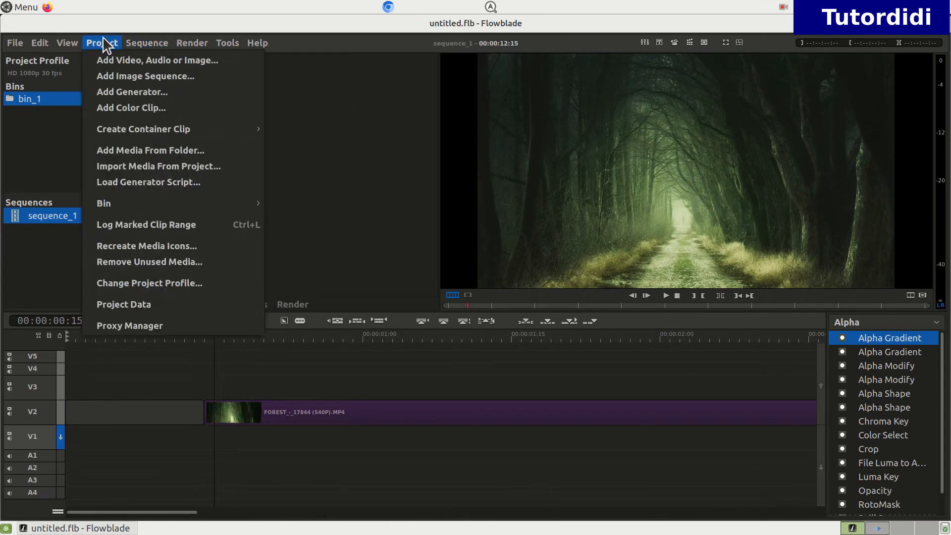
{"action": "left_click", "coordinate": [129, 92]}
{"action": "left_click", "coordinate": [549, 155]}
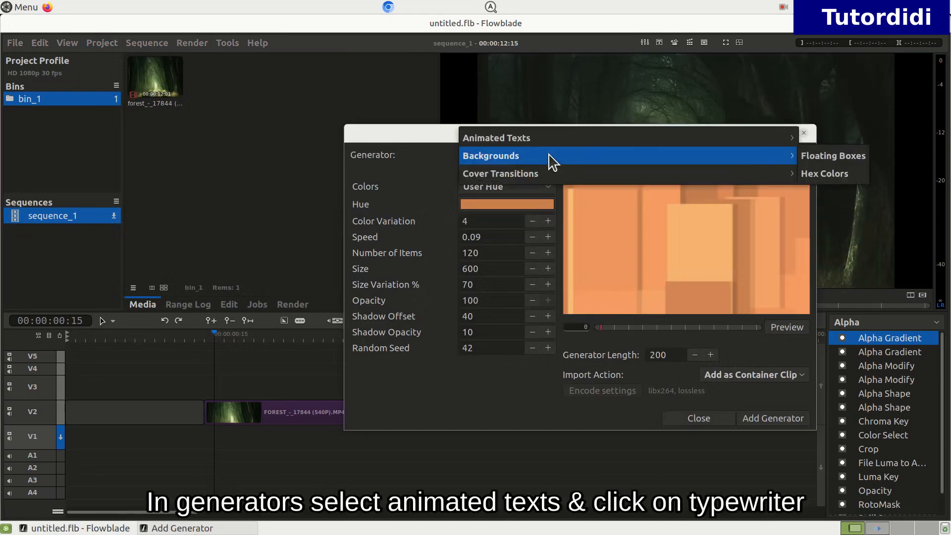
{"action": "mouse_move", "coordinate": [545, 145]}
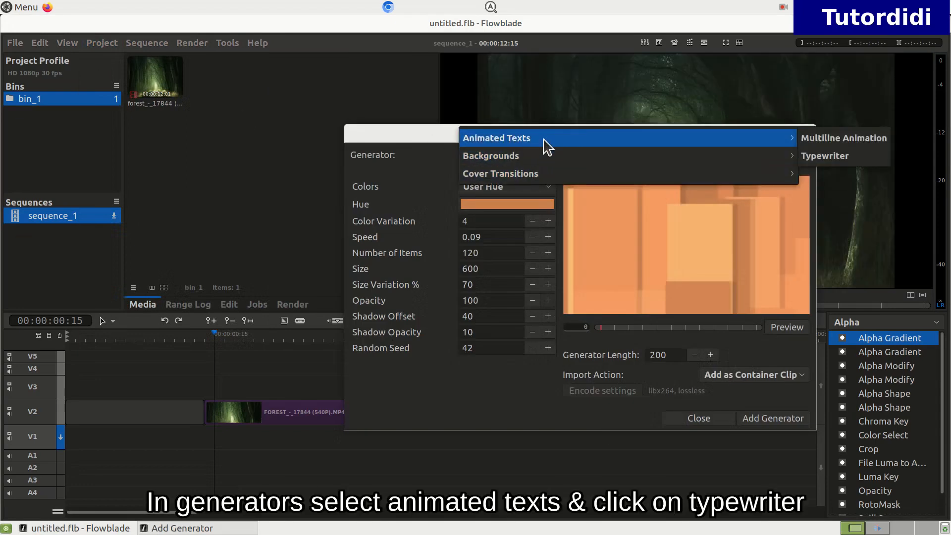
{"action": "left_click", "coordinate": [817, 156]}
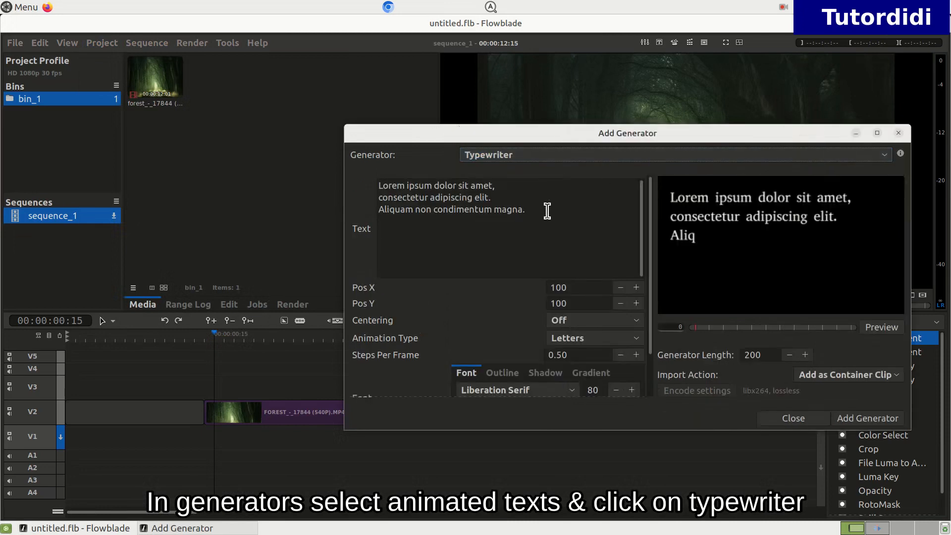
Add the generator with the text "Some text here" and place its clip on track V3, directly above the start of the forest clip.
{"action": "left_click_drag", "start_coordinate": [542, 211], "coordinate": [210, 106]}
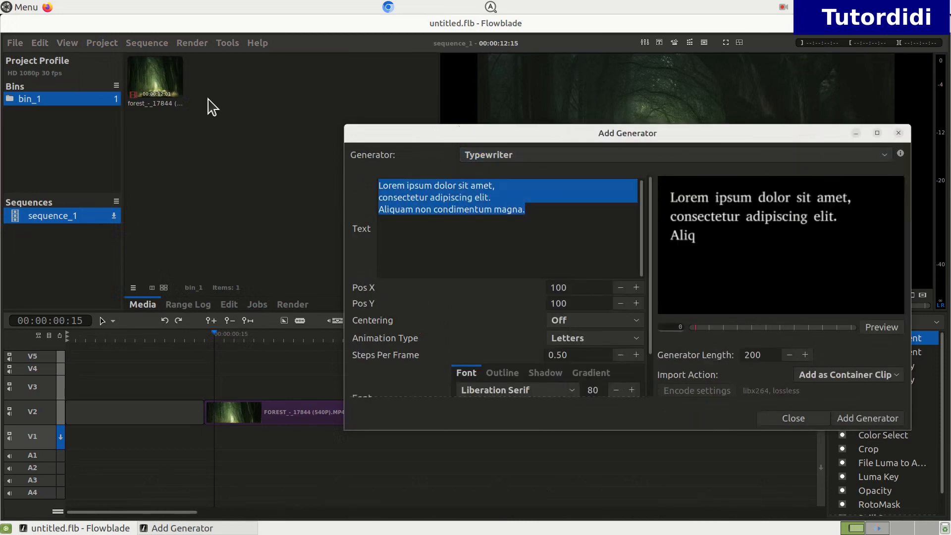
{"action": "type", "text": "Some text here"}
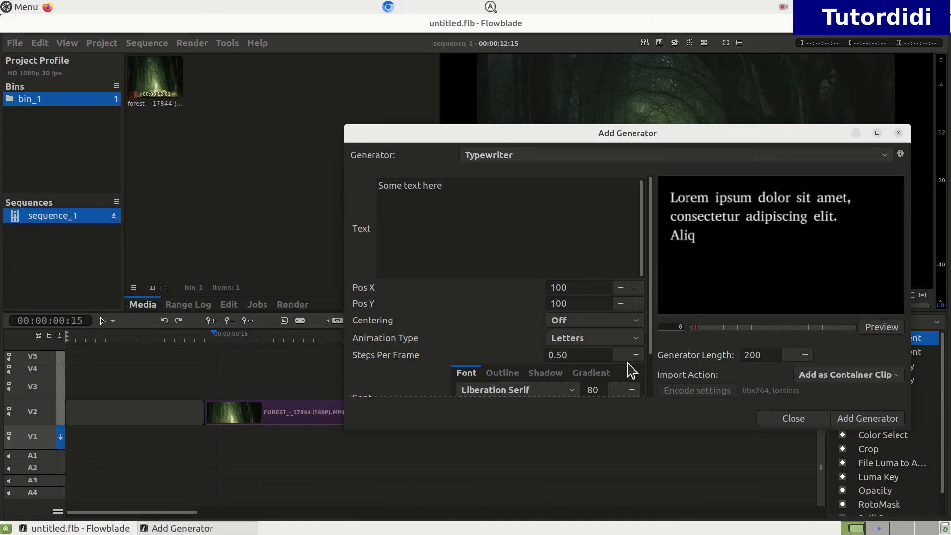
{"action": "left_click", "coordinate": [853, 422]}
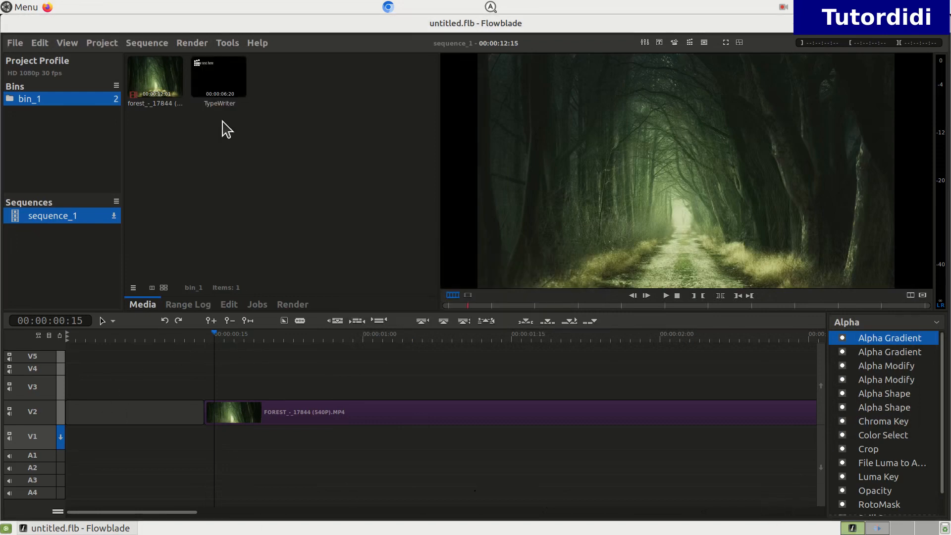
{"action": "left_click_drag", "start_coordinate": [216, 89], "coordinate": [254, 396]}
{"action": "left_click_drag", "start_coordinate": [347, 393], "coordinate": [303, 388]}
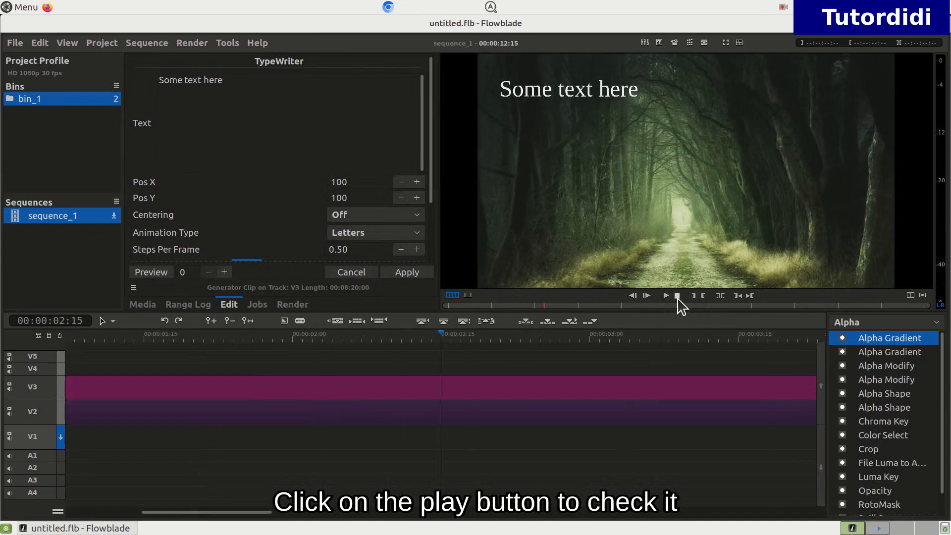
Set the horizontal position (Pos X) of the TypeWriter text to 150.
{"action": "left_click_drag", "start_coordinate": [257, 513], "coordinate": [170, 510]}
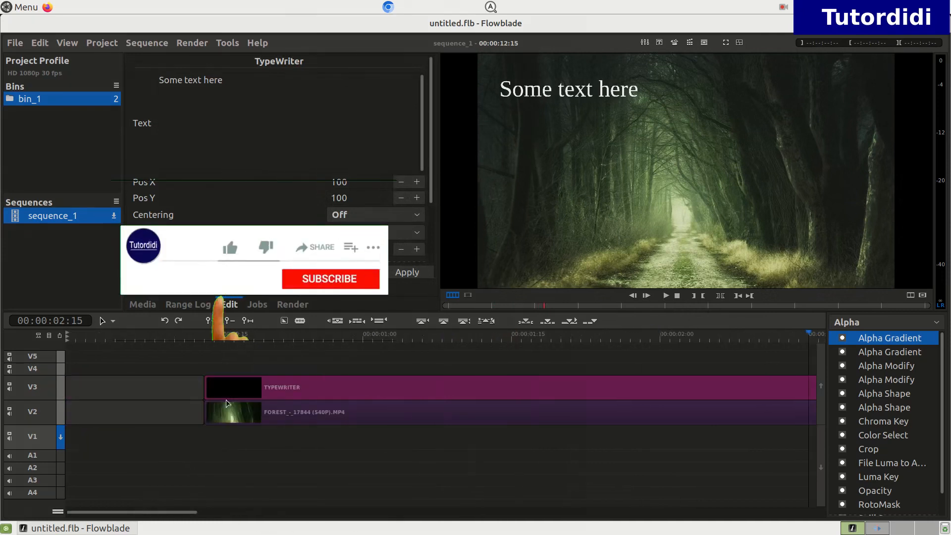
{"action": "double_click", "coordinate": [371, 181]}
{"action": "type", "text": "15"}
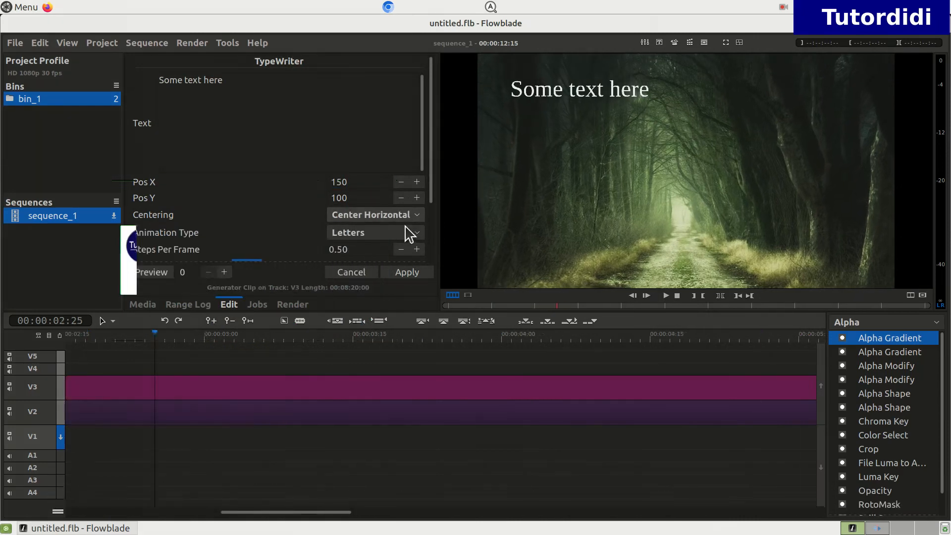
Set the TypeWriter text's centering to Center Horizontal, apply it, and play the result from near the clip's start.
{"action": "left_click", "coordinate": [414, 218]}
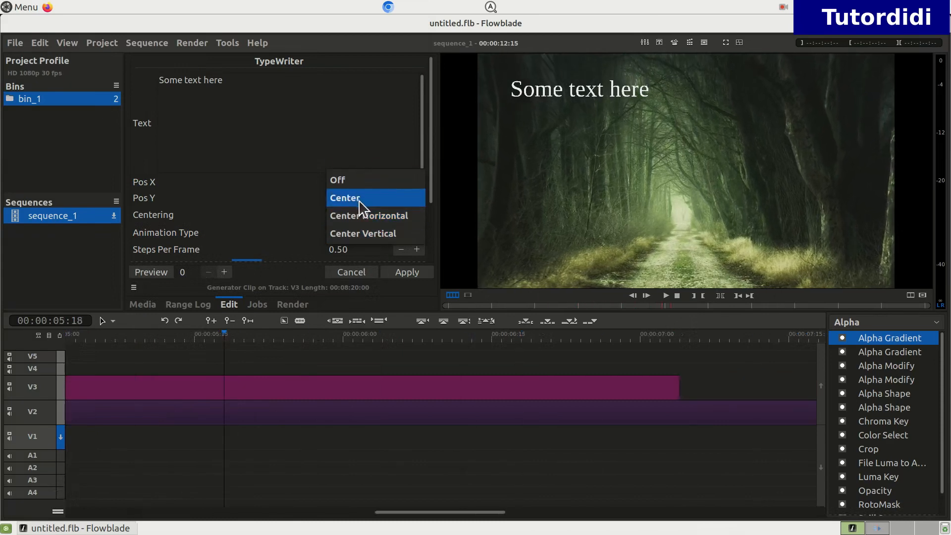
{"action": "left_click", "coordinate": [372, 218]}
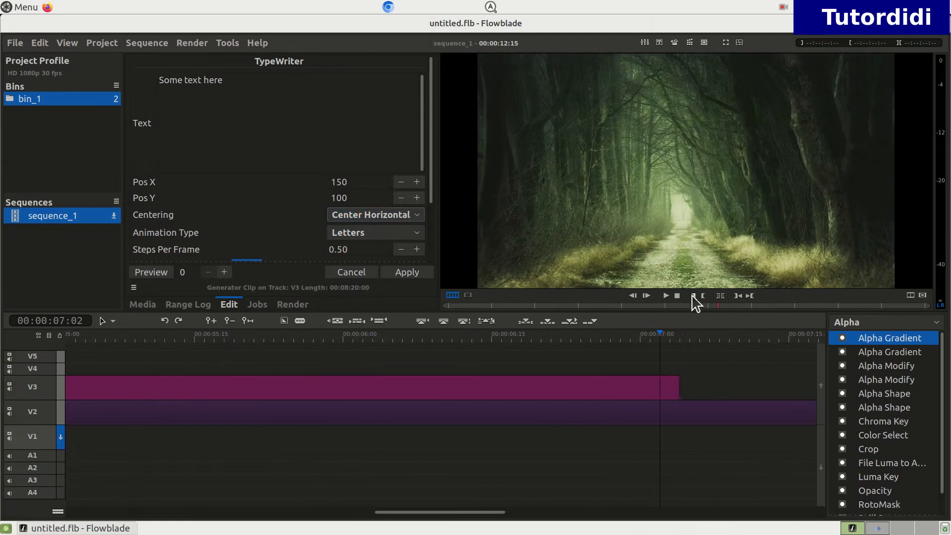
{"action": "left_click", "coordinate": [677, 296]}
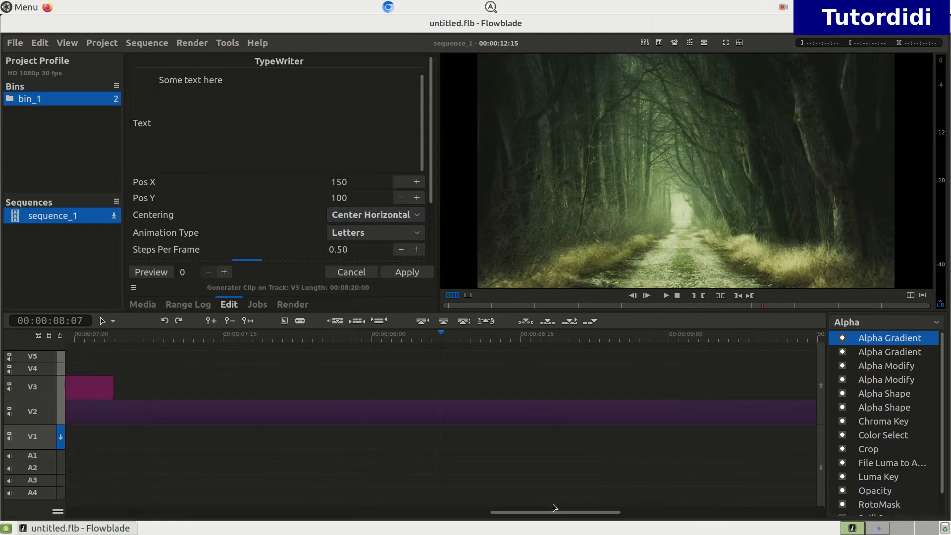
{"action": "left_click_drag", "start_coordinate": [539, 512], "coordinate": [110, 484]}
{"action": "left_click", "coordinate": [236, 338]}
{"action": "left_click", "coordinate": [249, 340]}
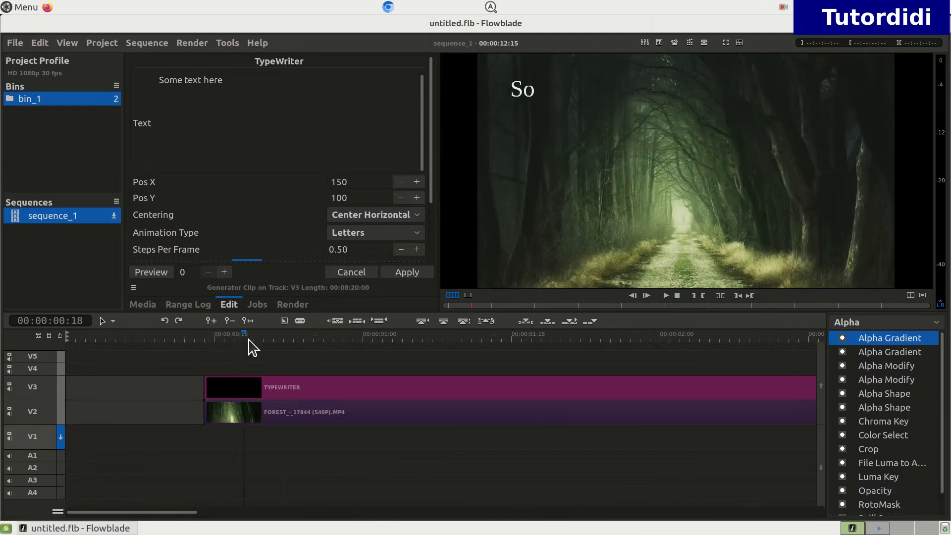
{"action": "left_click", "coordinate": [410, 274]}
{"action": "left_click", "coordinate": [667, 296]}
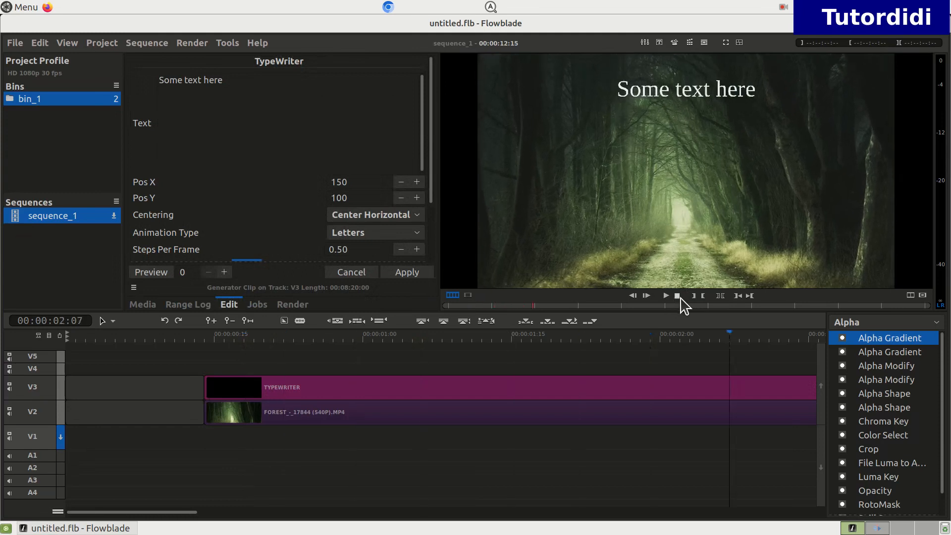
Set the TypeWriter text's centering to Center Vertical with Pos X 180 and apply the changes.
{"action": "left_click_drag", "start_coordinate": [213, 512], "coordinate": [81, 487]}
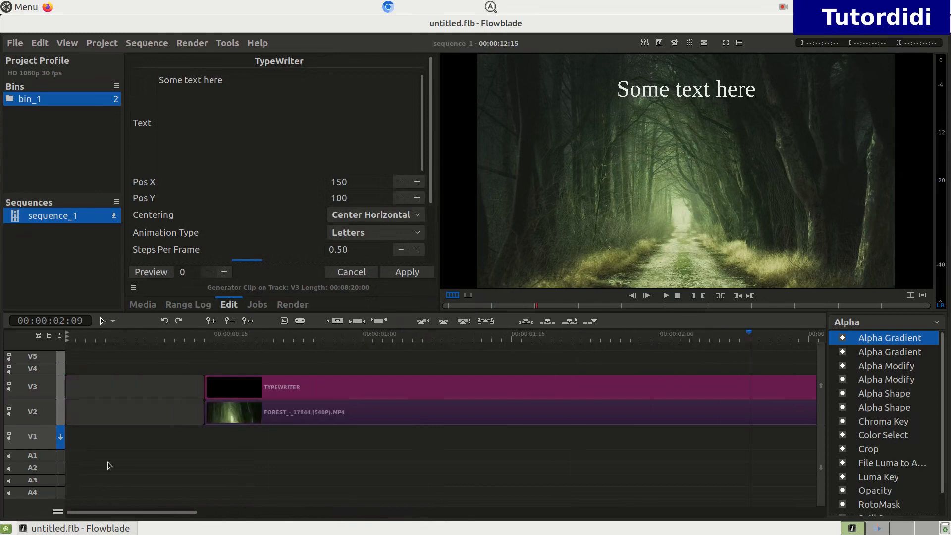
{"action": "left_click", "coordinate": [225, 341]}
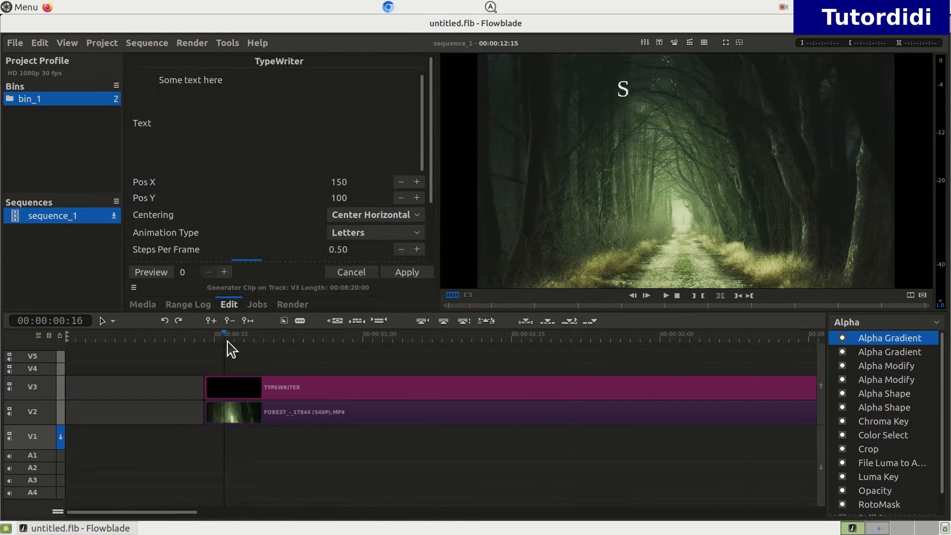
{"action": "left_click", "coordinate": [402, 215]}
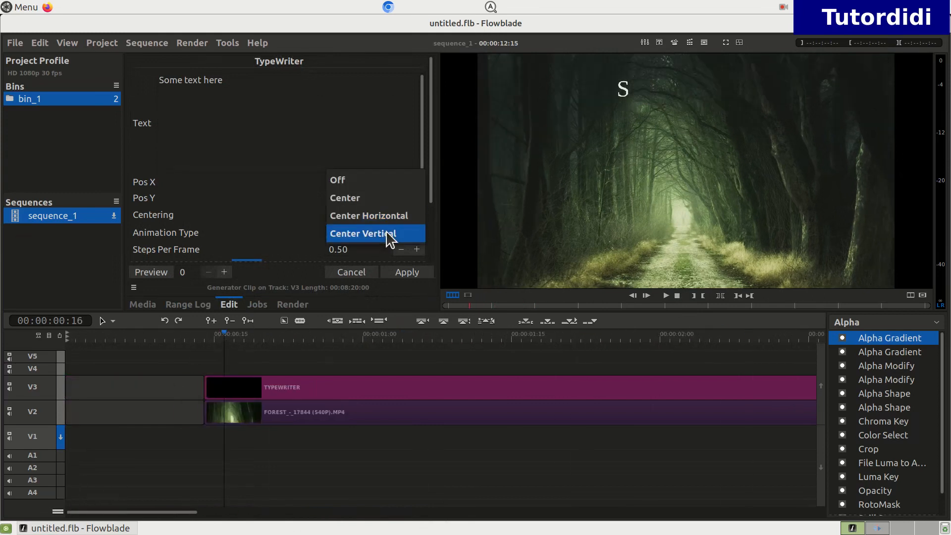
{"action": "left_click", "coordinate": [388, 234]}
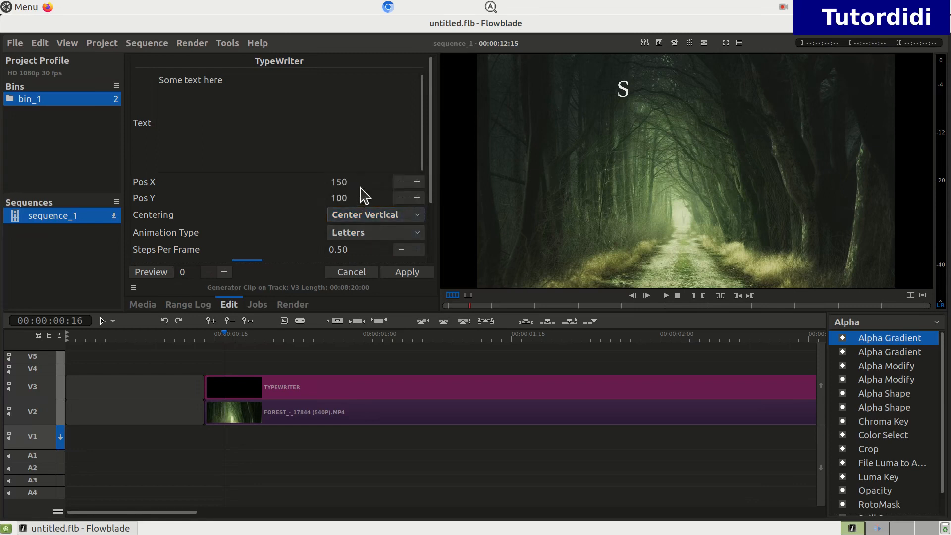
{"action": "double_click", "coordinate": [336, 182]}
{"action": "type", "text": "180"}
{"action": "left_click", "coordinate": [413, 274]}
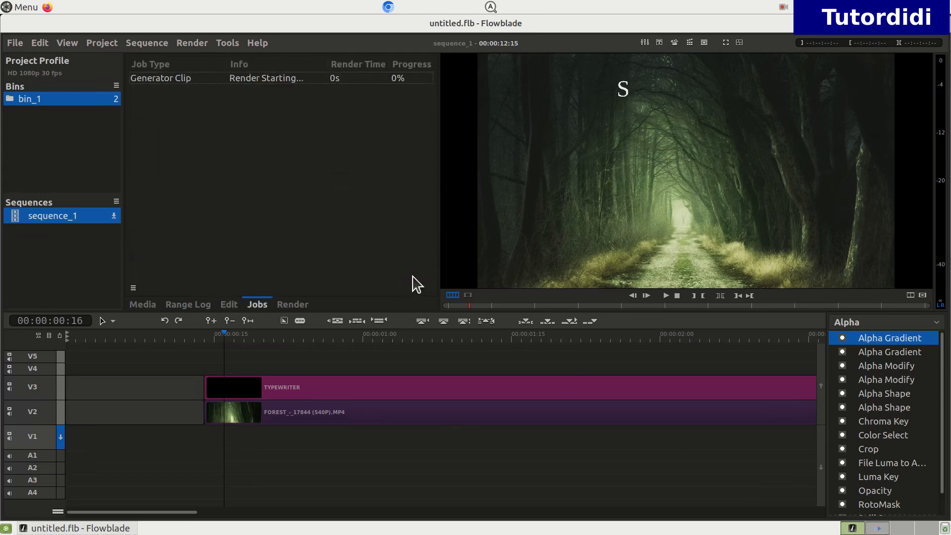
Play the vertically centered text from the start of the TypeWriter clip, and return the playhead near the clip's start.
{"action": "left_click_drag", "start_coordinate": [228, 336], "coordinate": [206, 339]}
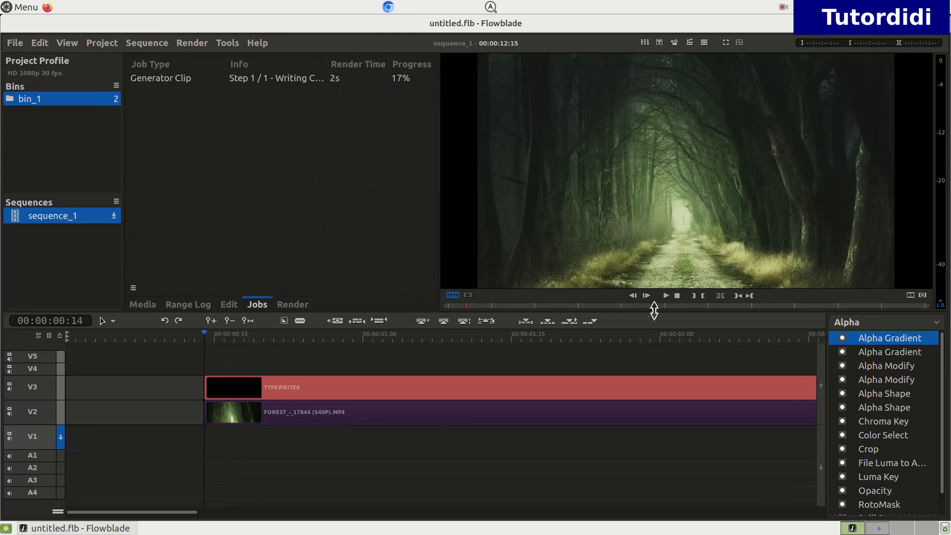
{"action": "left_click", "coordinate": [666, 297]}
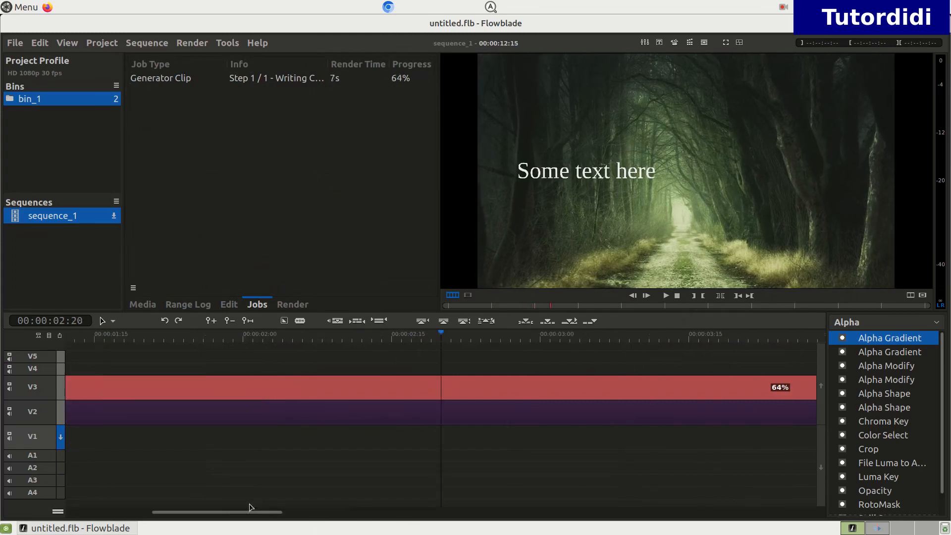
{"action": "left_click_drag", "start_coordinate": [252, 514], "coordinate": [127, 495]}
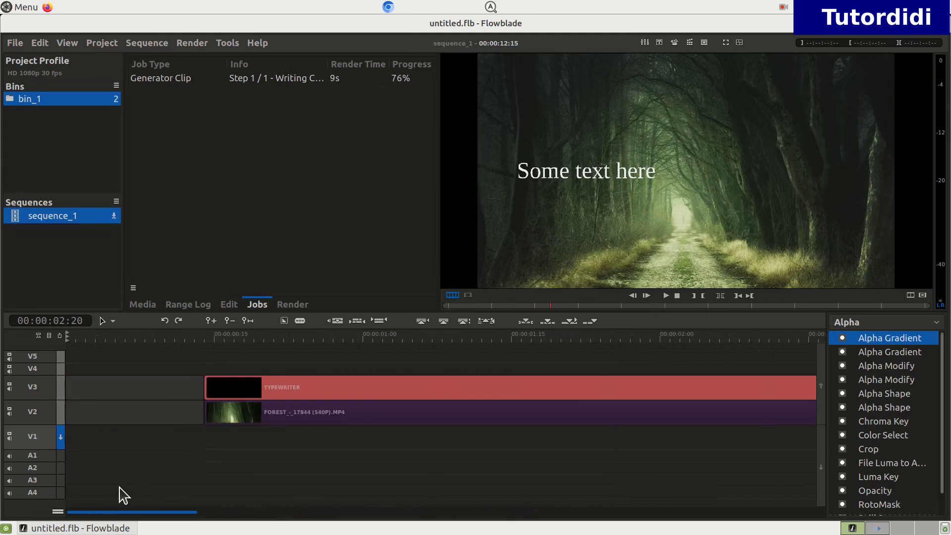
{"action": "left_click", "coordinate": [215, 339]}
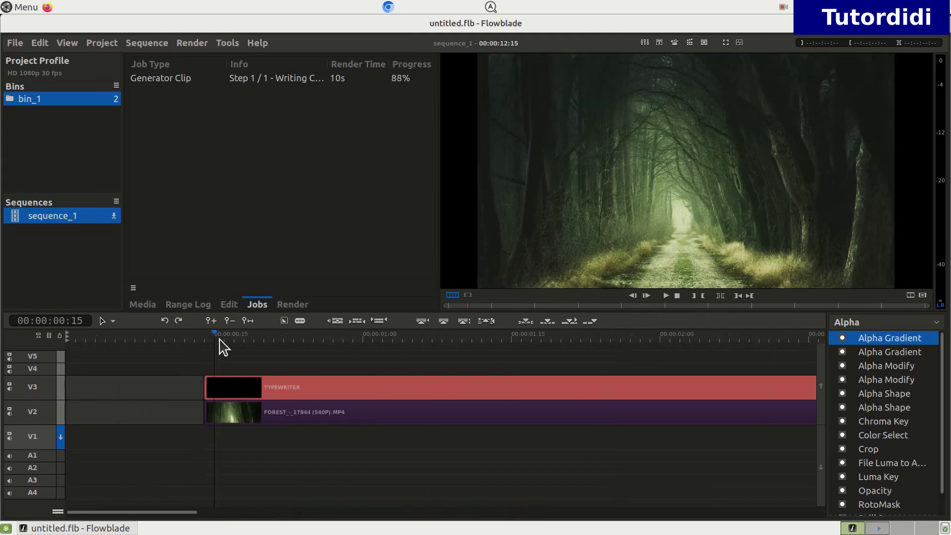
Switch the TypeWriter clip's animation type to Words, apply it, and play the result from the clip's start.
{"action": "double_click", "coordinate": [279, 384]}
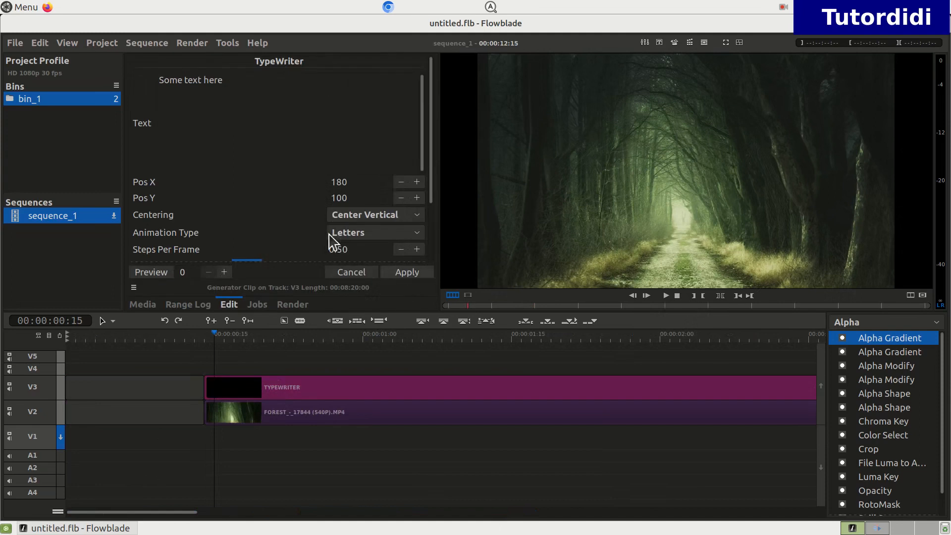
{"action": "left_click", "coordinate": [388, 241]}
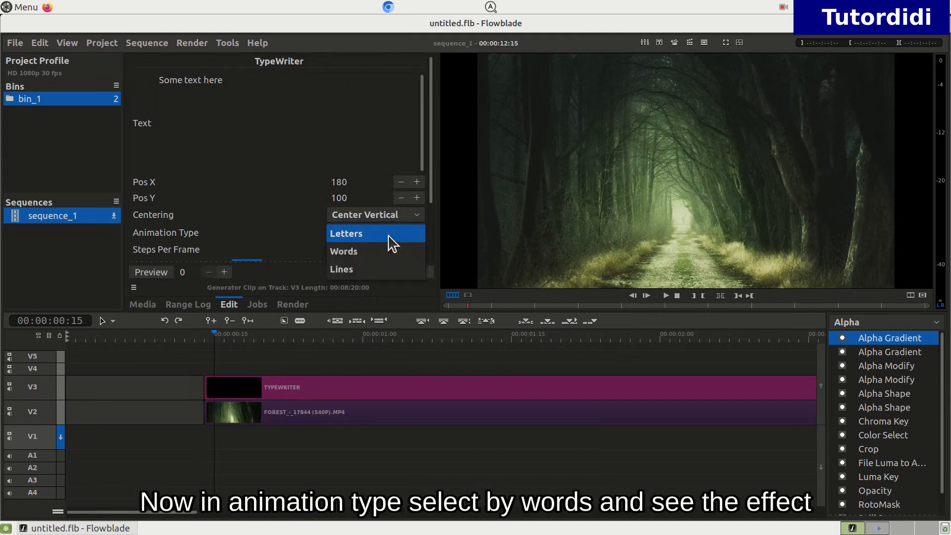
{"action": "left_click", "coordinate": [365, 253]}
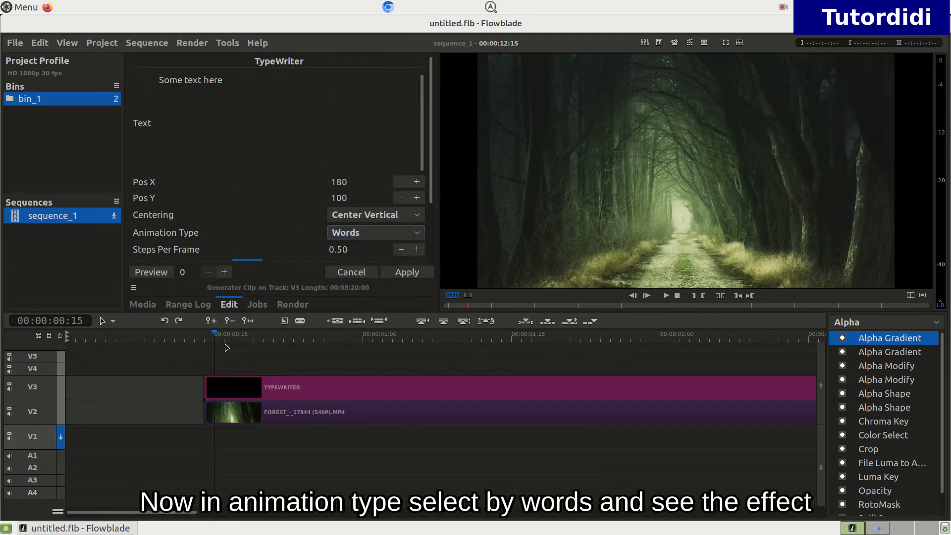
{"action": "left_click", "coordinate": [415, 275]}
{"action": "left_click", "coordinate": [208, 334]}
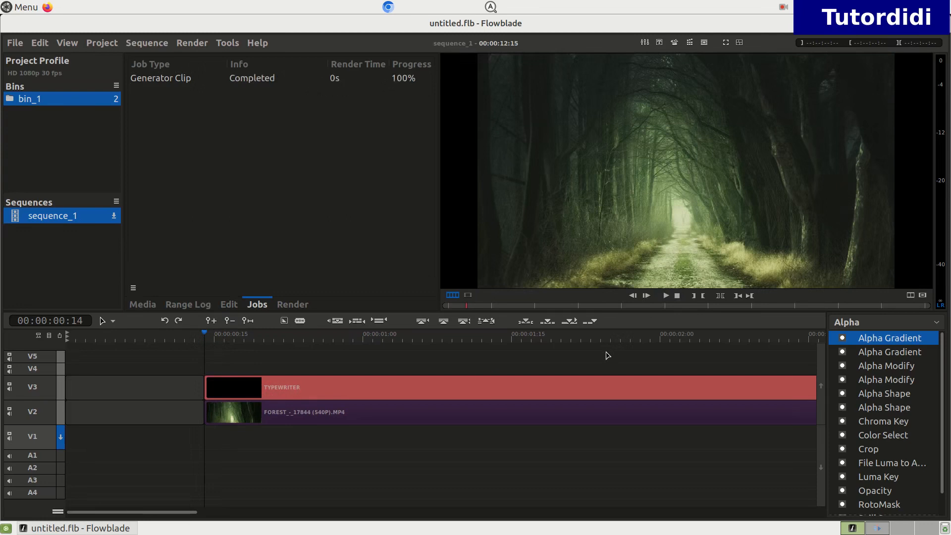
{"action": "left_click", "coordinate": [665, 296]}
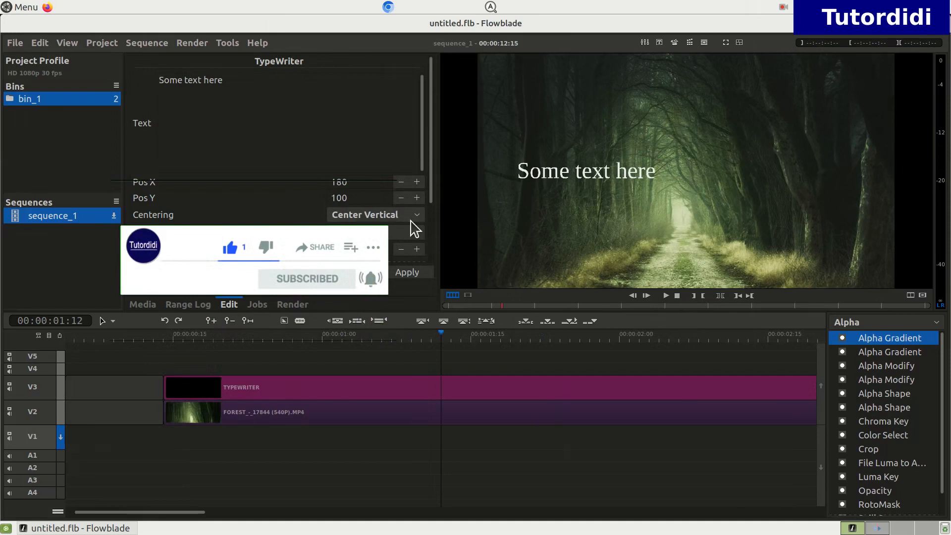
Change the TypeWriter text to "Add some more text here for subtitle" and return the playhead to the clip's start.
{"action": "type", "text": "Add Some"}
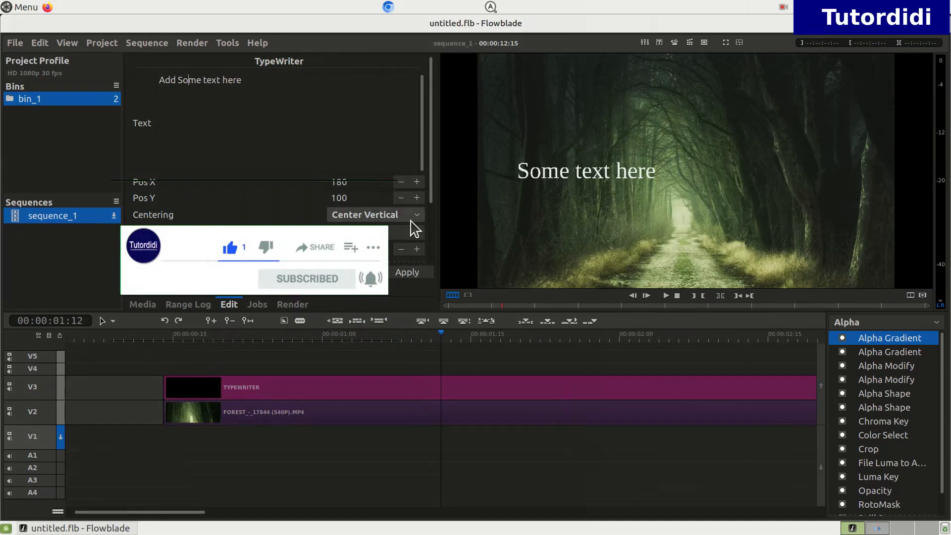
{"action": "type", "text": " ,p"}
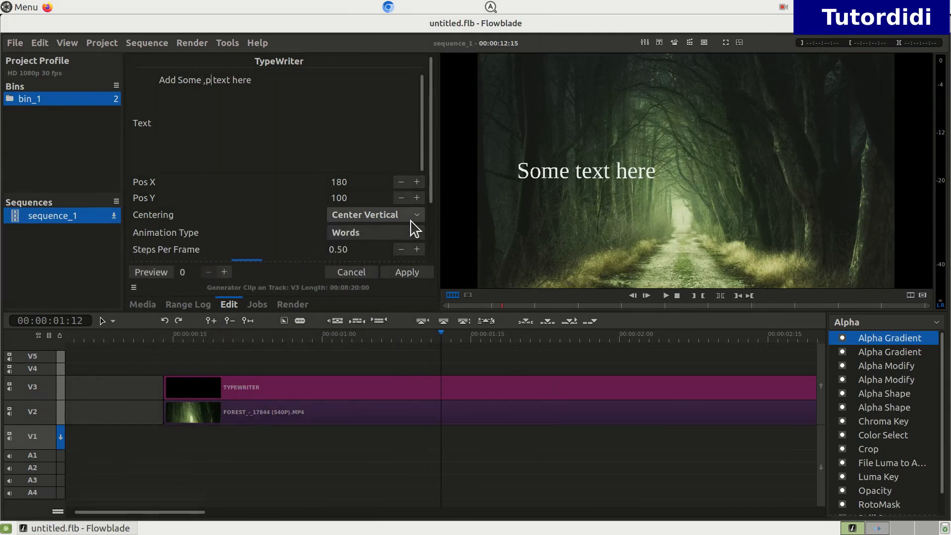
{"action": "key", "text": "BackSpace"}
{"action": "type", "text": "more"}
{"action": "key", "text": "BackSpace"}
{"action": "type", "text": "subtitle"}
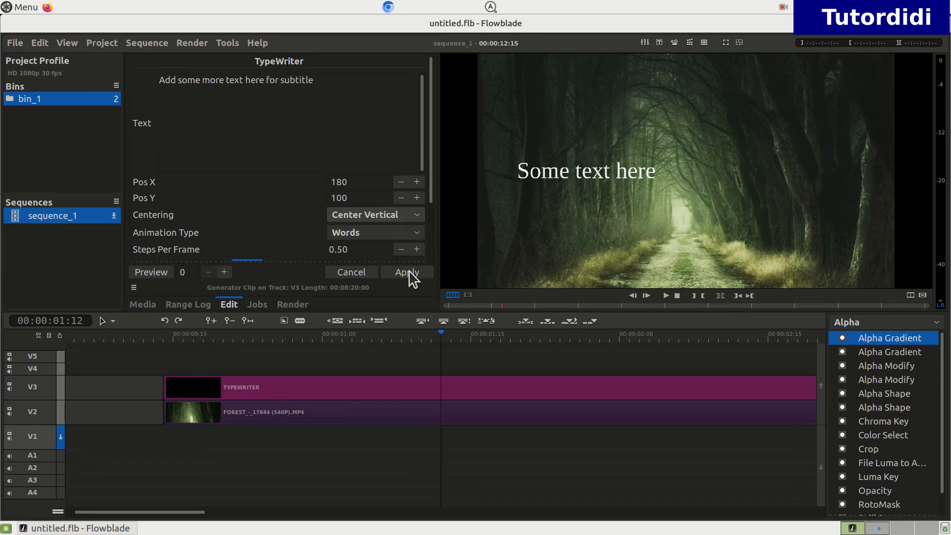
{"action": "left_click_drag", "start_coordinate": [438, 341], "coordinate": [163, 375]}
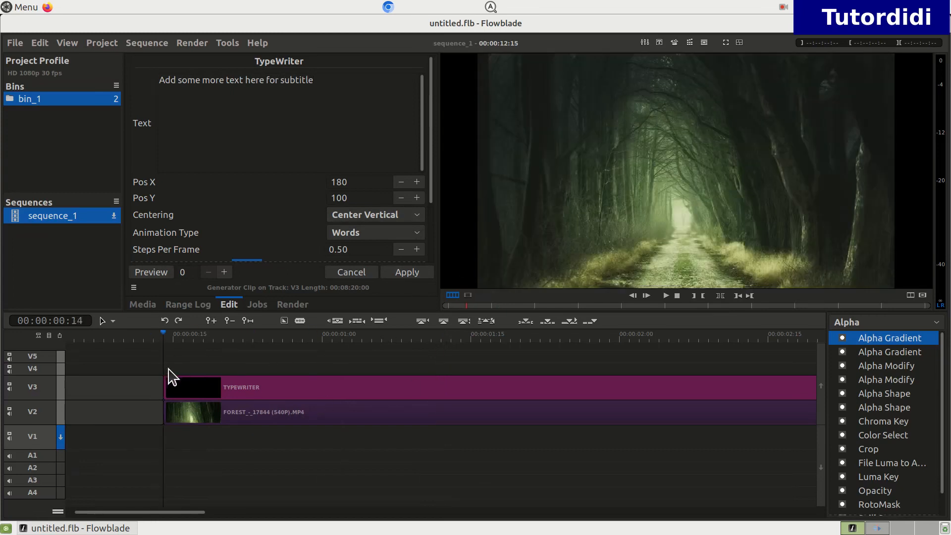
Set the TypeWriter text's Pos Y to 98 and make its font bold.
{"action": "scroll", "coordinate": [366, 198], "scroll_direction": "down", "scroll_amount": 2}
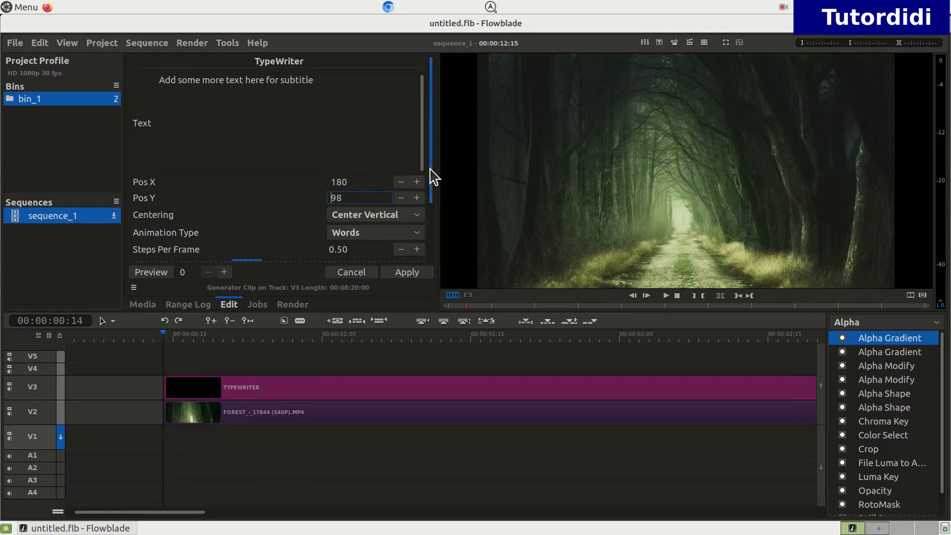
{"action": "left_click_drag", "start_coordinate": [435, 174], "coordinate": [436, 228]}
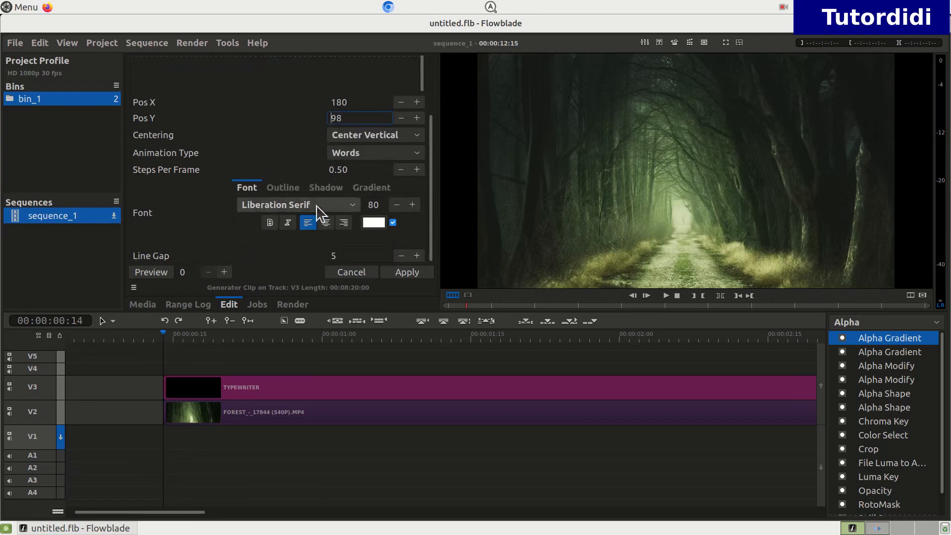
{"action": "left_click", "coordinate": [270, 223]}
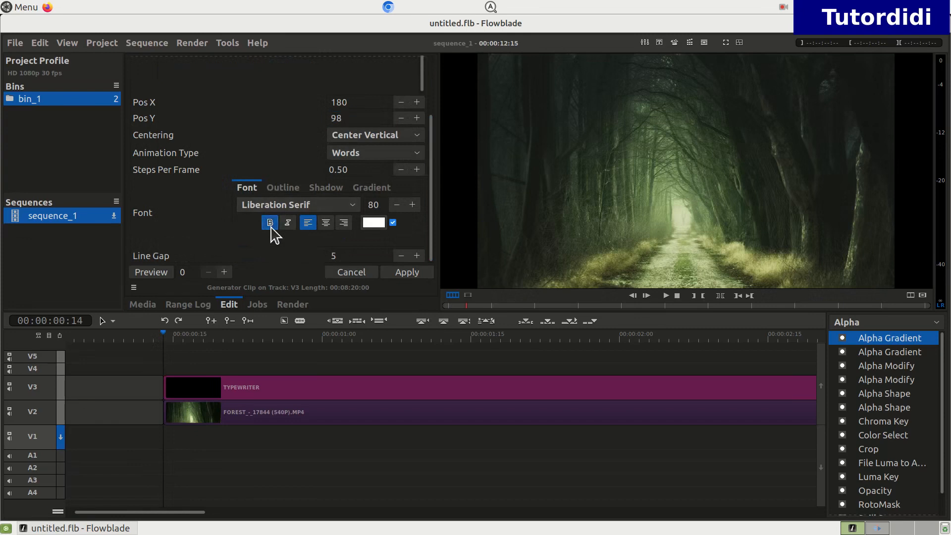
Enable the TypeWriter text's outline and apply the changes after reviewing the shadow and gradient options.
{"action": "left_click", "coordinate": [289, 189]}
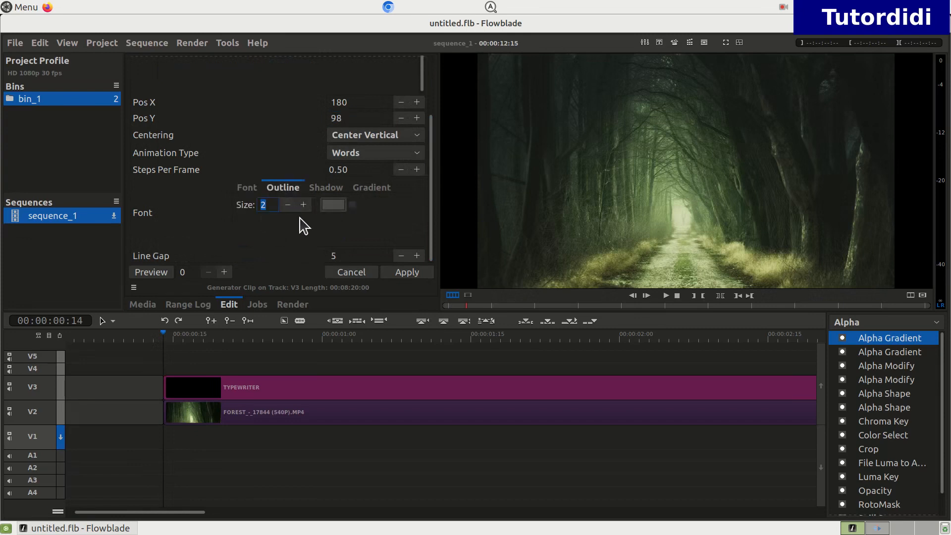
{"action": "left_click", "coordinate": [352, 205]}
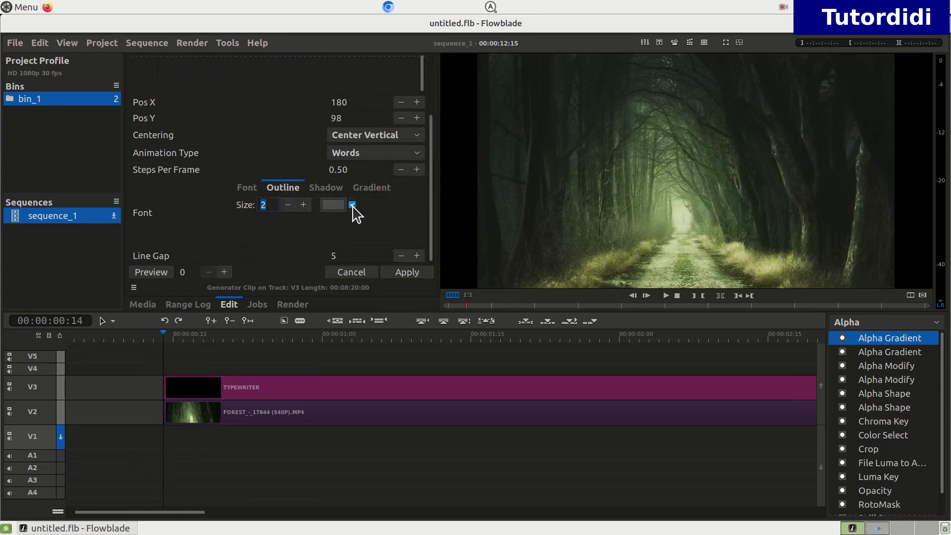
{"action": "left_click", "coordinate": [331, 189]}
{"action": "left_click", "coordinate": [372, 189]}
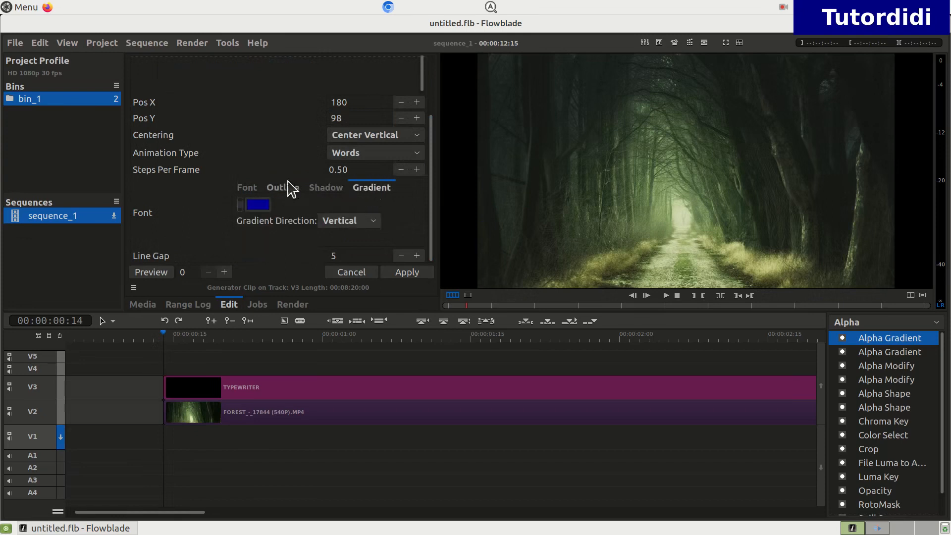
{"action": "left_click", "coordinate": [248, 189]}
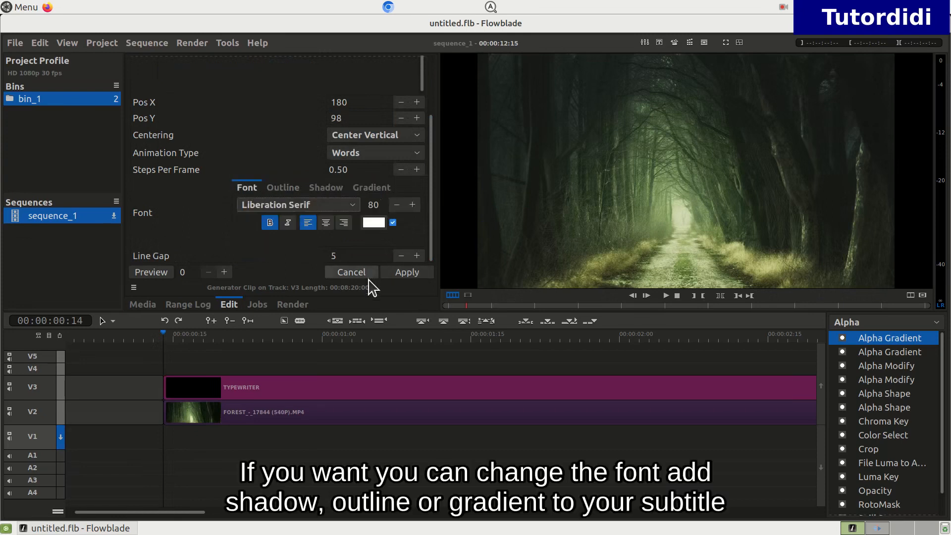
{"action": "left_click", "coordinate": [406, 272]}
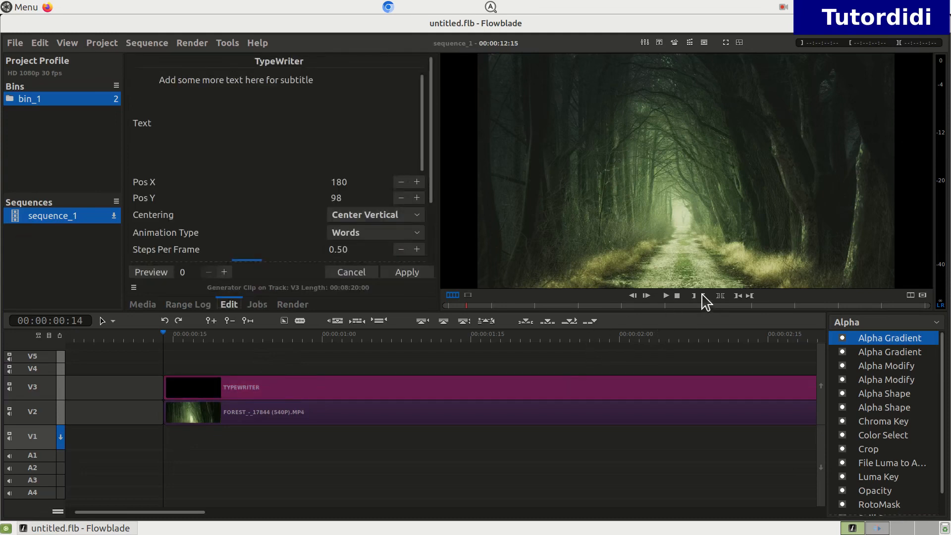
Play the restyled subtitle from the TypeWriter clip's start, pausing once and resuming before stopping near the clip's end.
{"action": "left_click", "coordinate": [665, 295]}
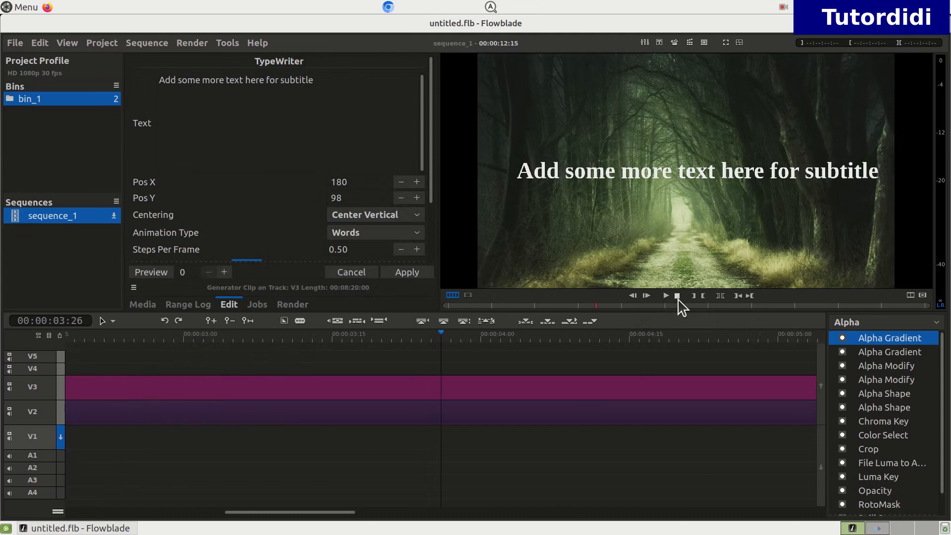
{"action": "left_click", "coordinate": [677, 297]}
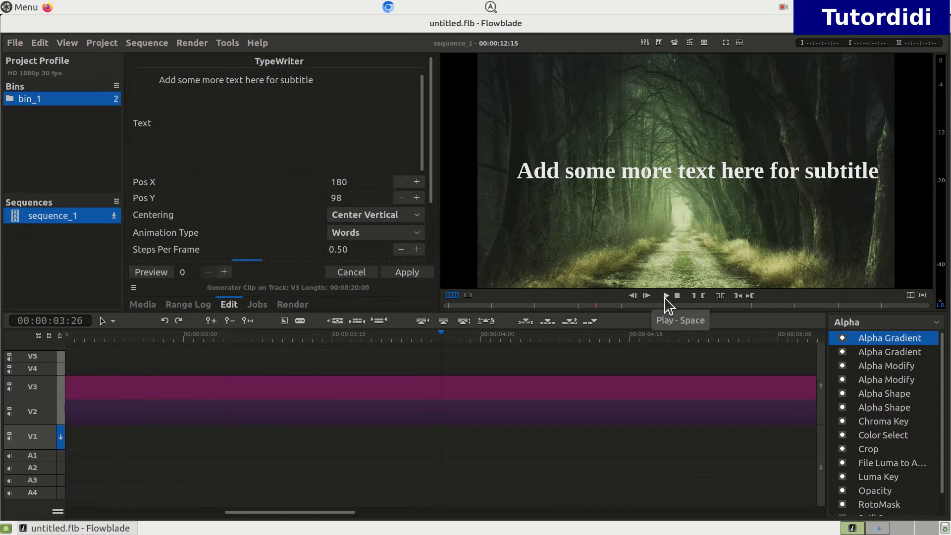
{"action": "left_click", "coordinate": [665, 296]}
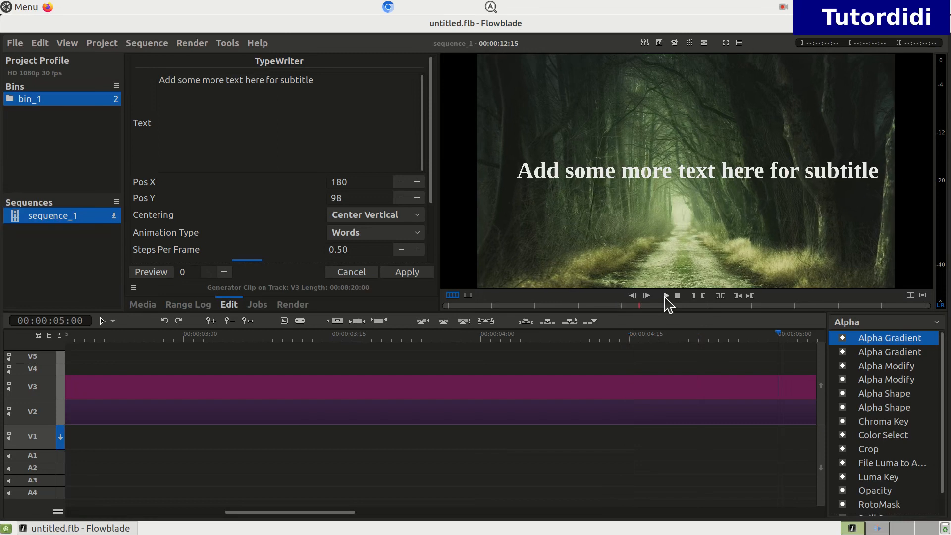
{"action": "left_click", "coordinate": [677, 296]}
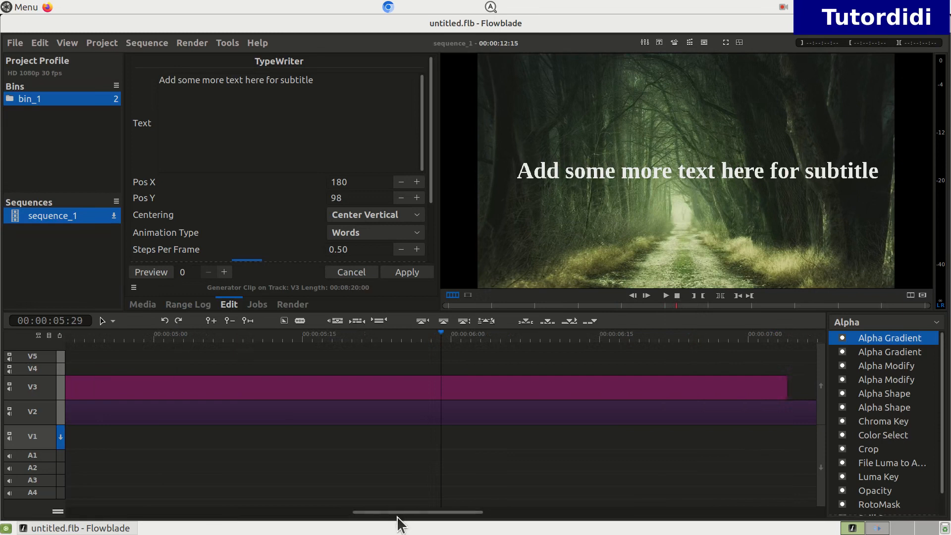
{"action": "left_click_drag", "start_coordinate": [400, 513], "coordinate": [111, 510]}
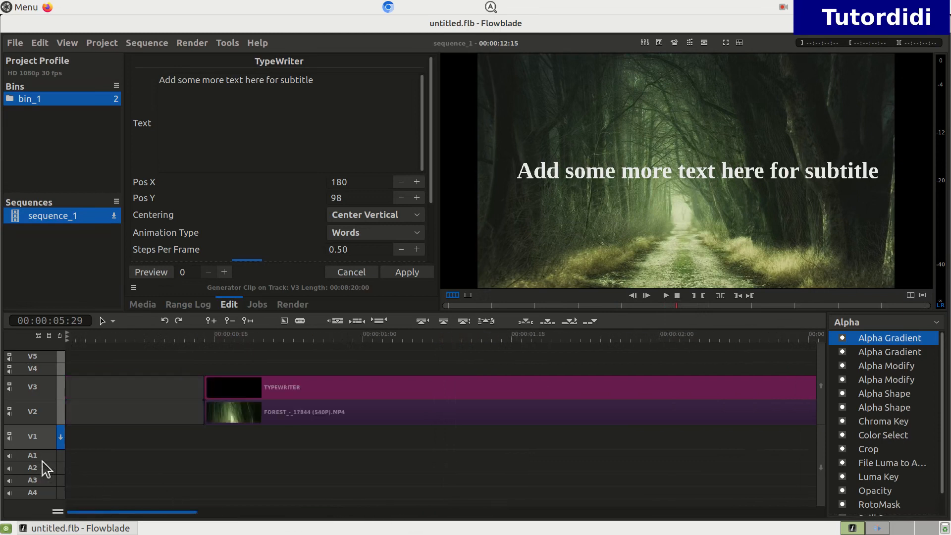